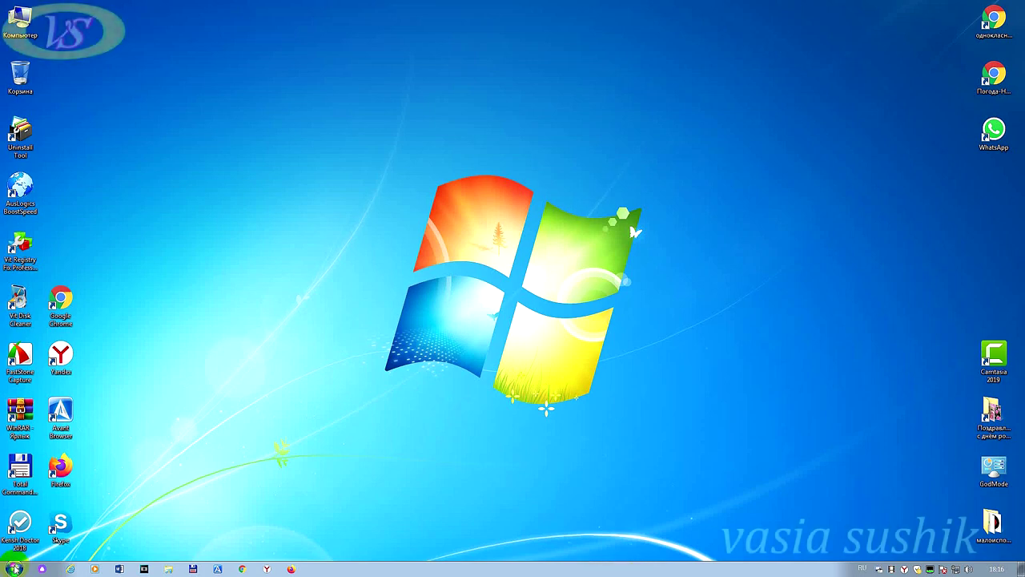
Step: Open Disk Management in the Computer Management console from the Control Panel's administrative tools and maximize the window
left_click(15, 568)
left_click(215, 447)
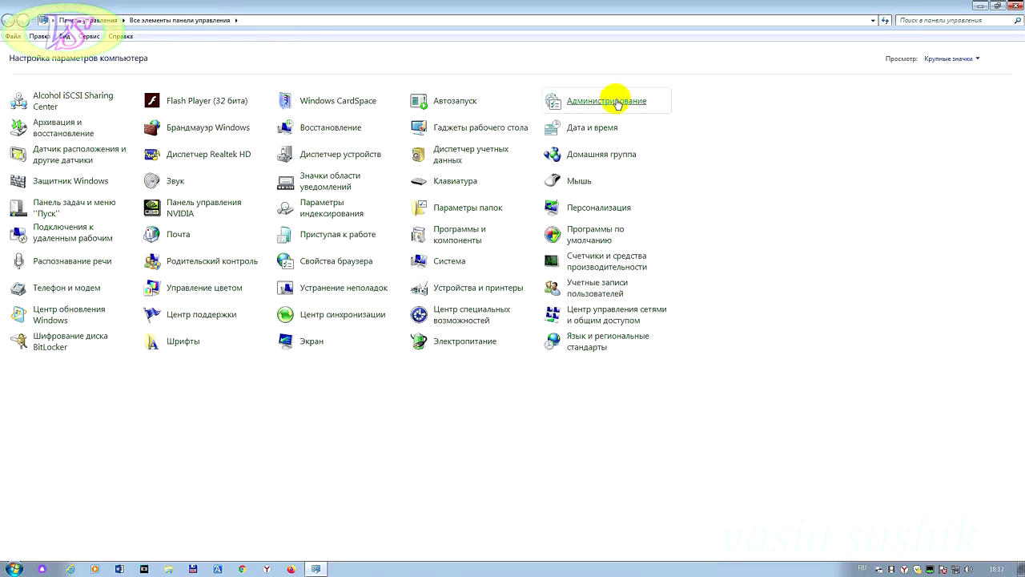
left_click(616, 102)
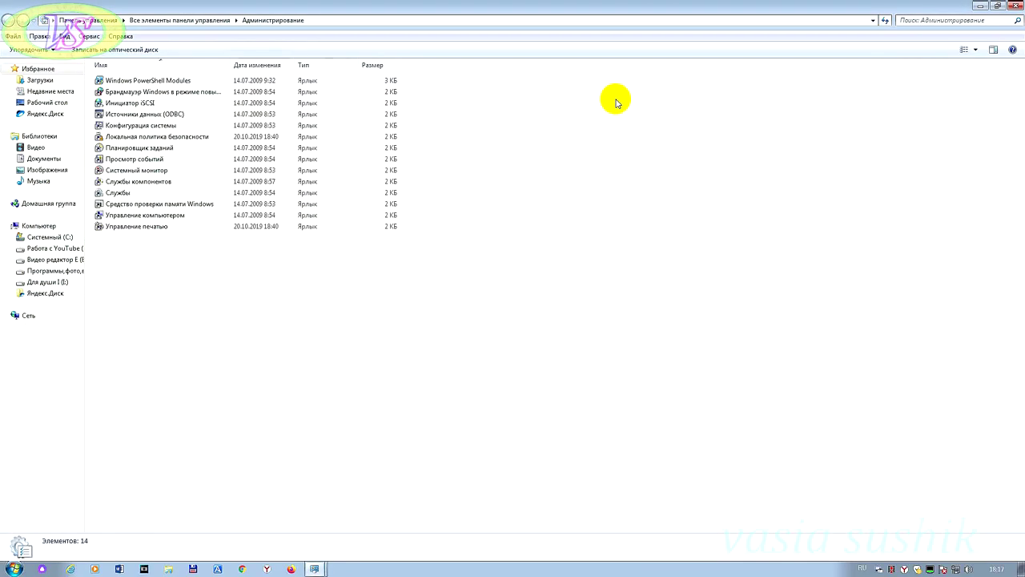
double_click(186, 216)
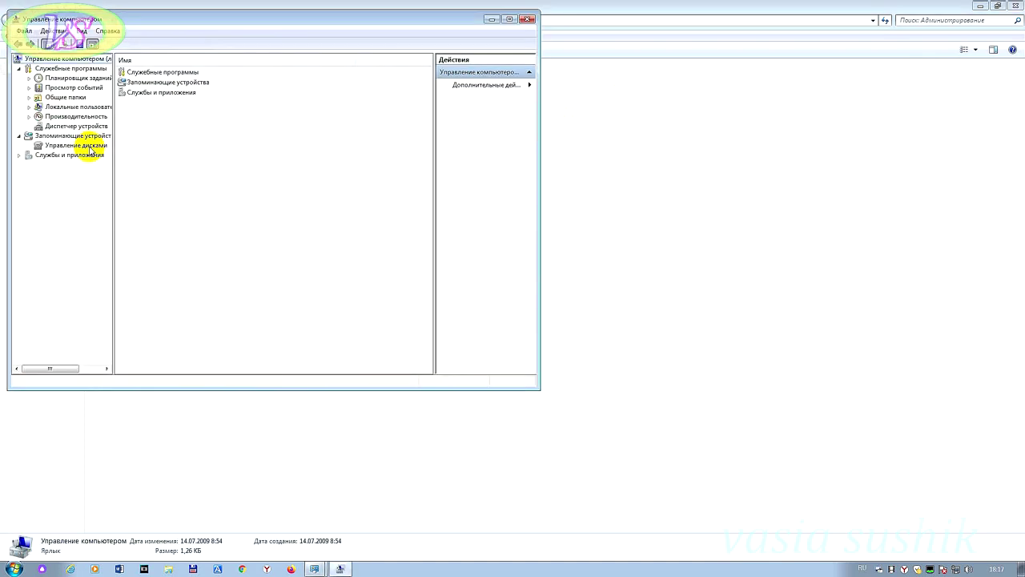
left_click(77, 145)
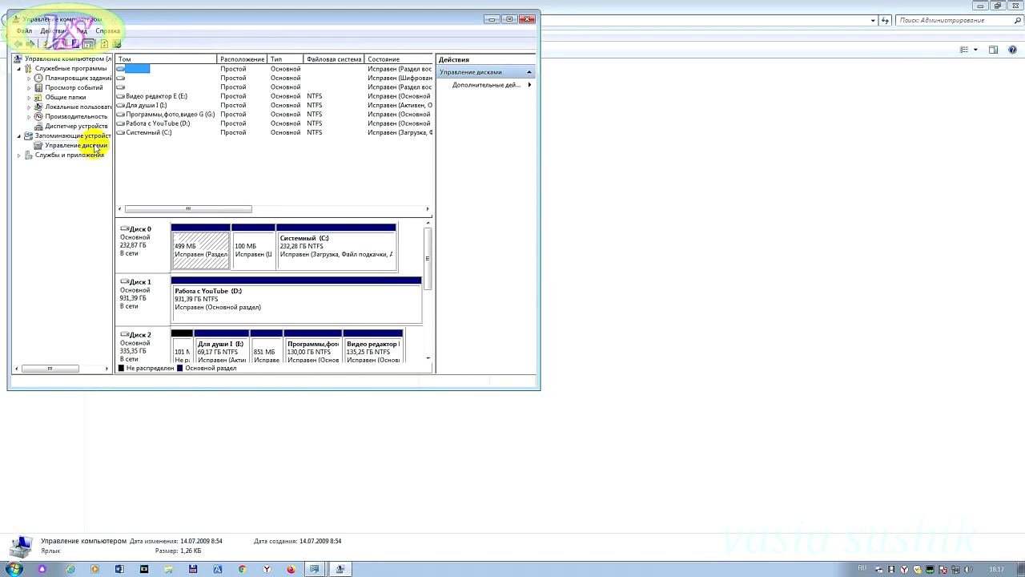
left_click(509, 19)
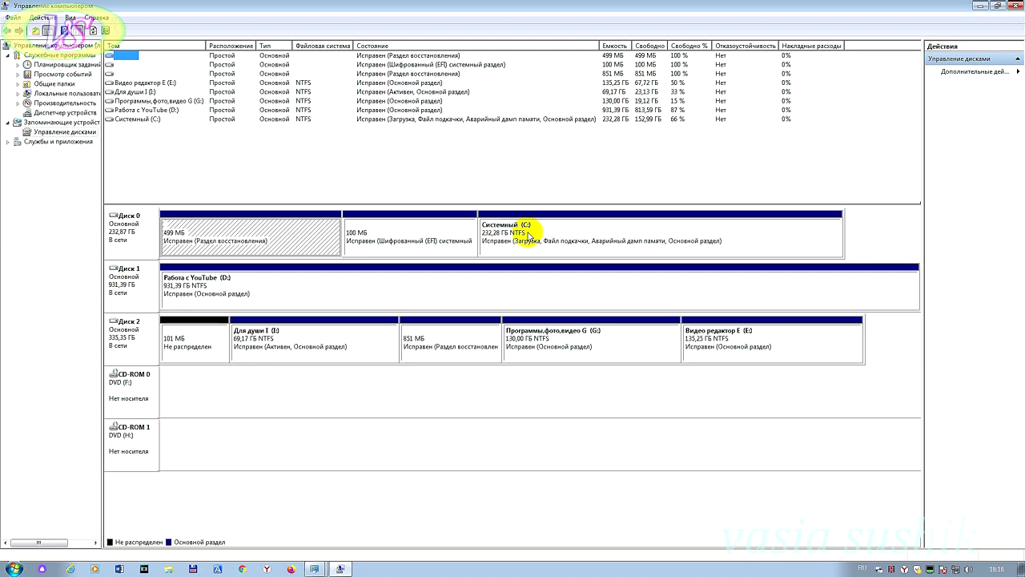
Step: Shrink the system volume (C:) on Disk 0 by 102400 MB
left_click(579, 236)
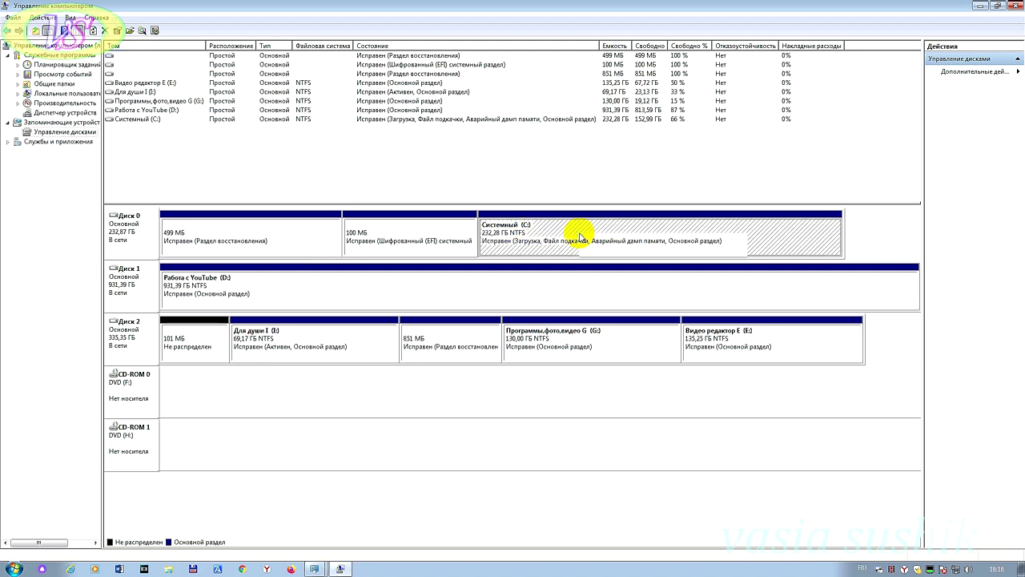
right_click(579, 237)
left_click(618, 320)
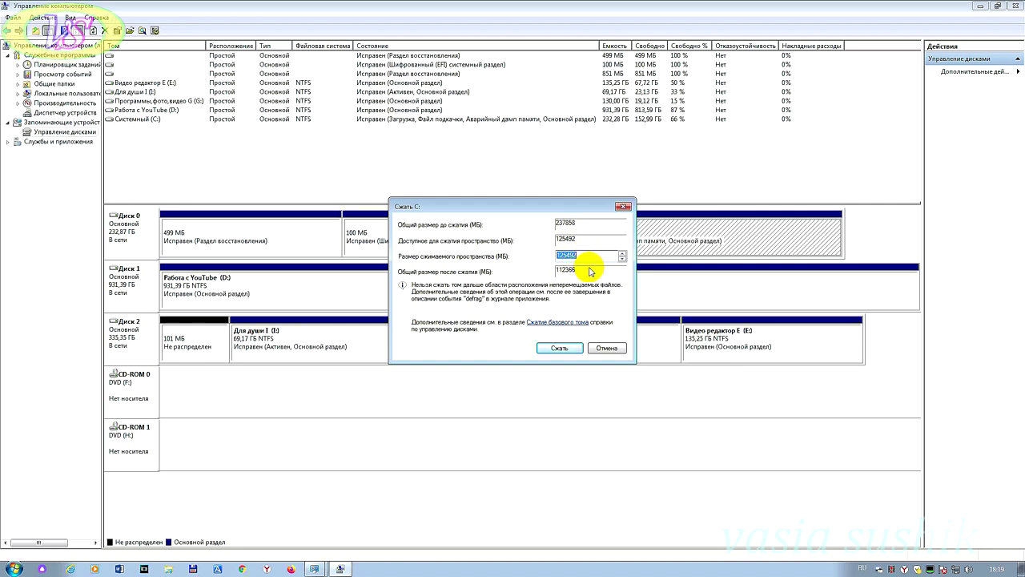
key("BackSpace")
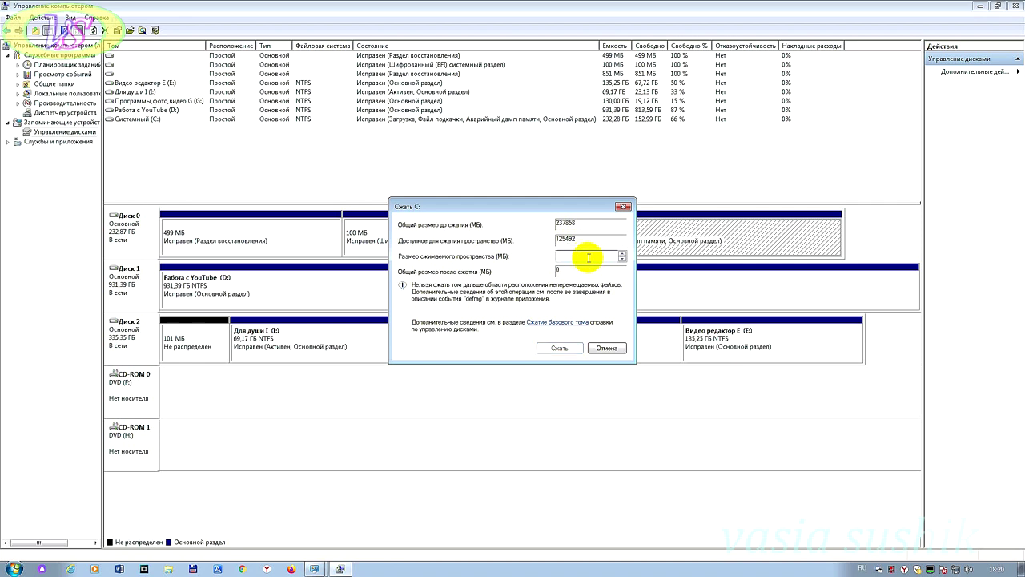
type("102400")
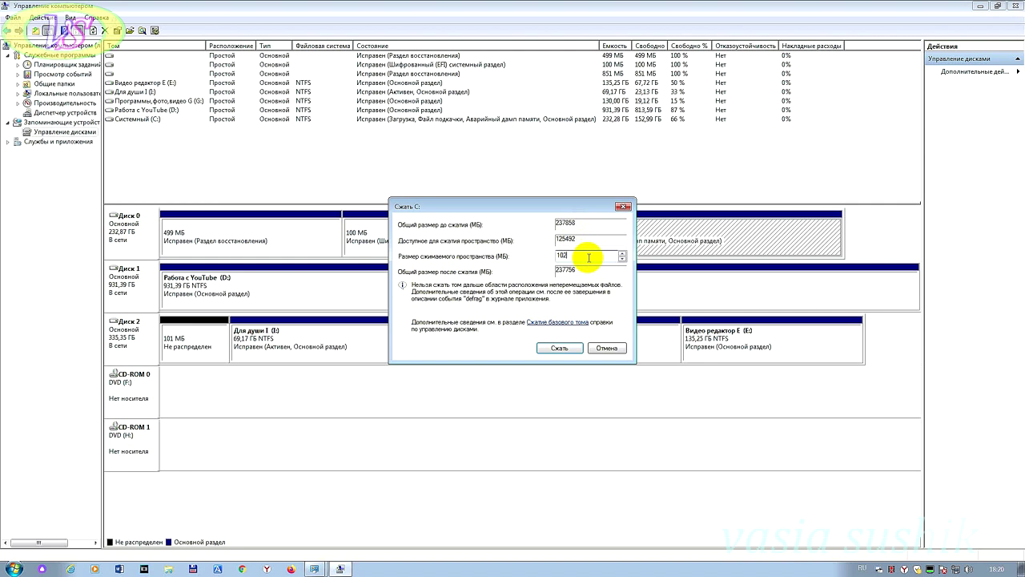
left_click(556, 349)
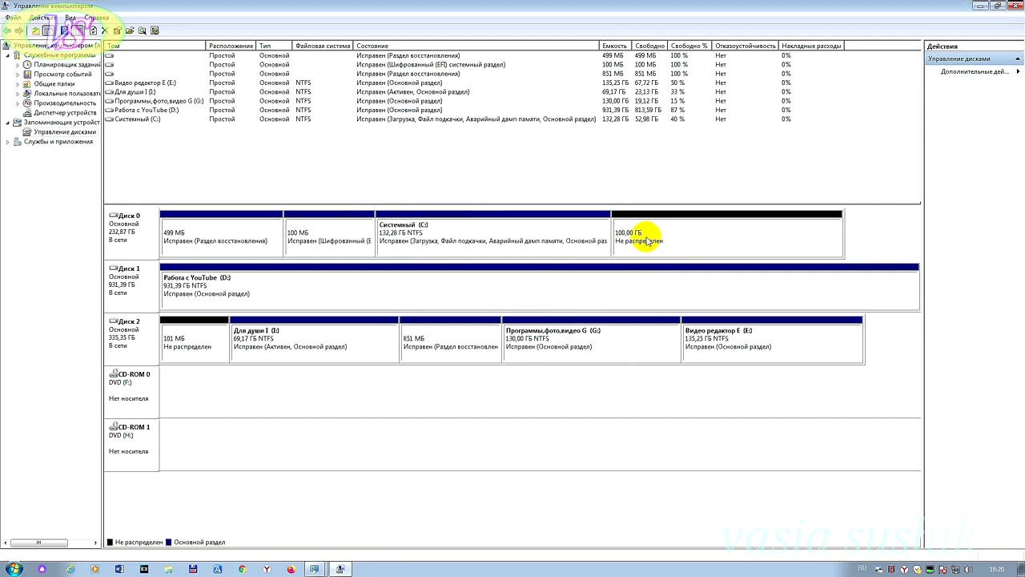
Step: Create a simple volume of 102400 MB in the unallocated space on Disk 0, assigning drive letter B and keeping the default formatting options
left_click(653, 240)
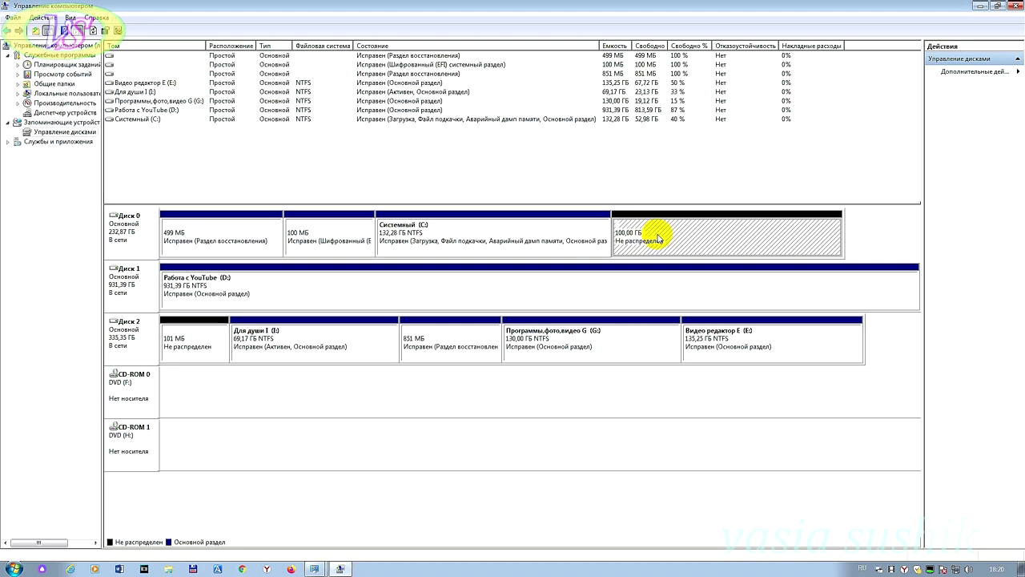
right_click(658, 238)
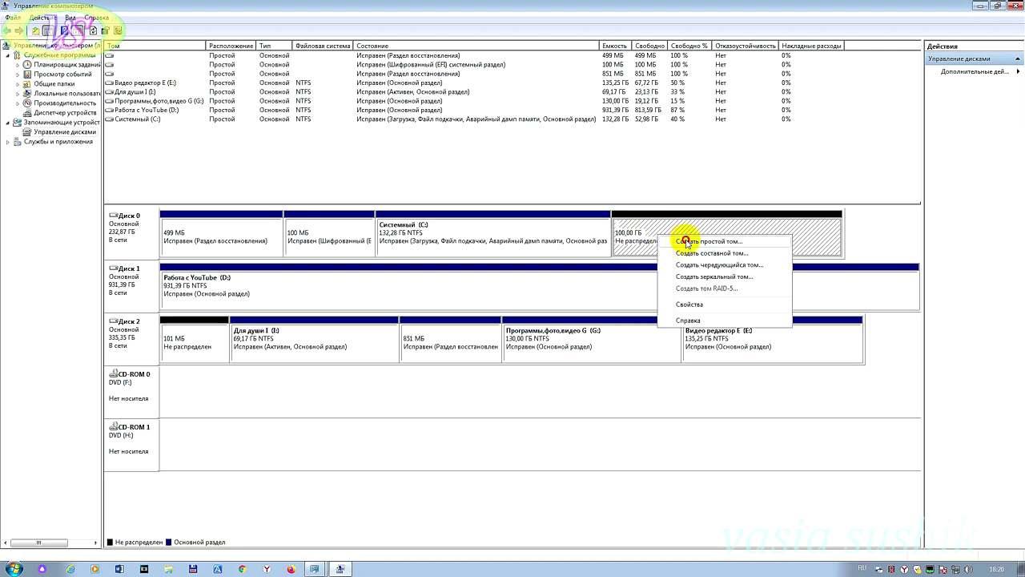
left_click(687, 241)
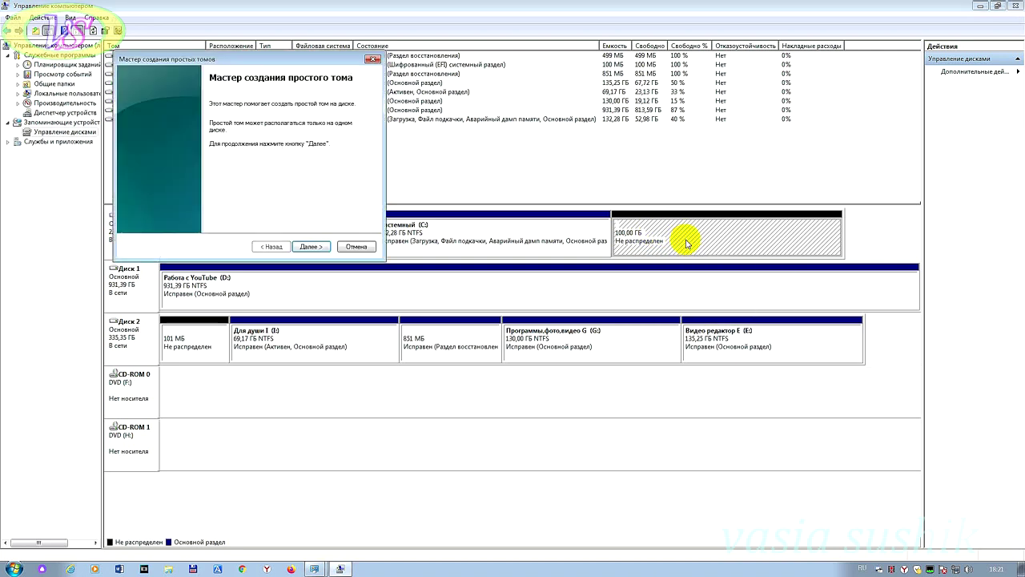
left_click(311, 246)
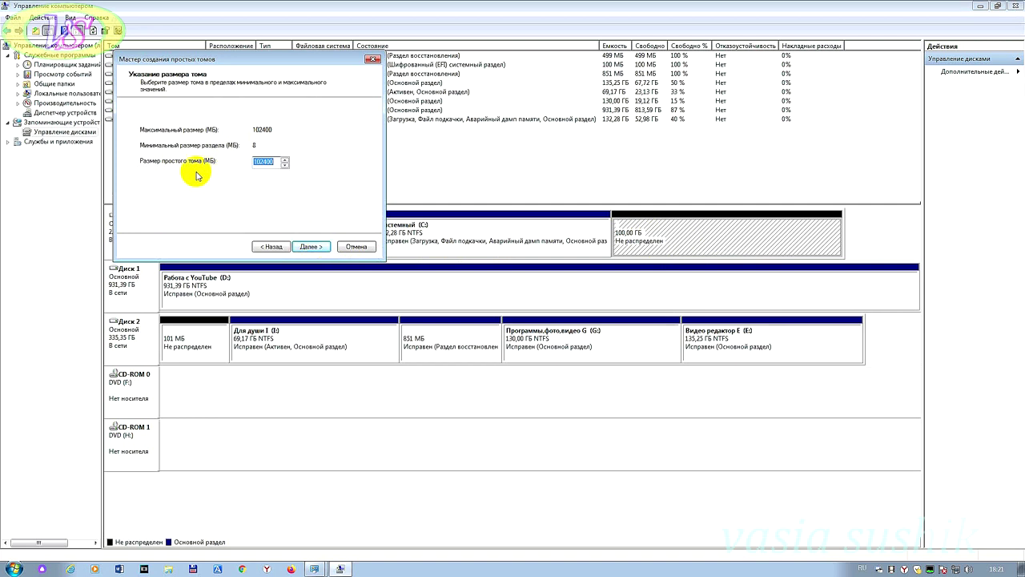
left_click(312, 246)
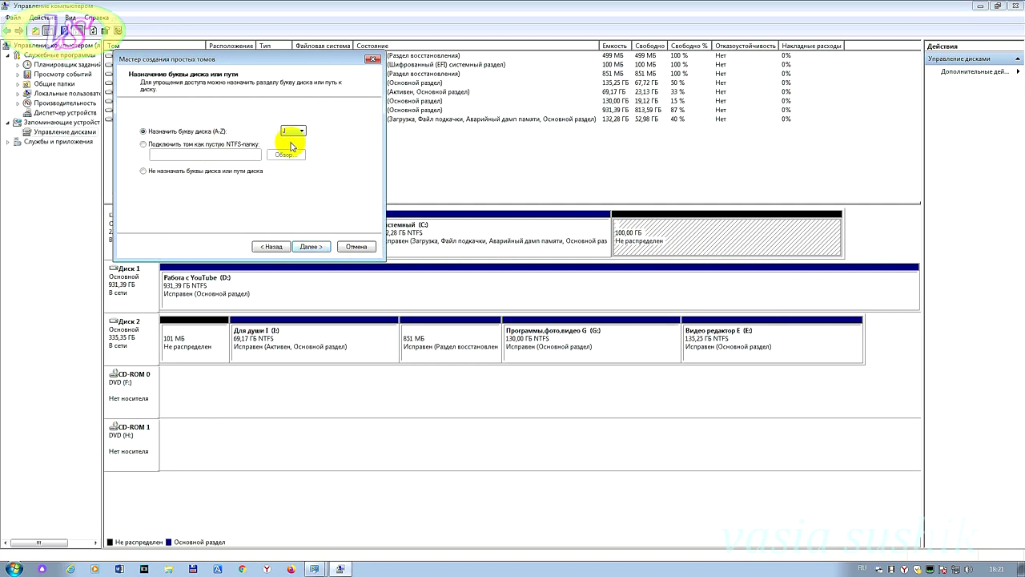
left_click(302, 132)
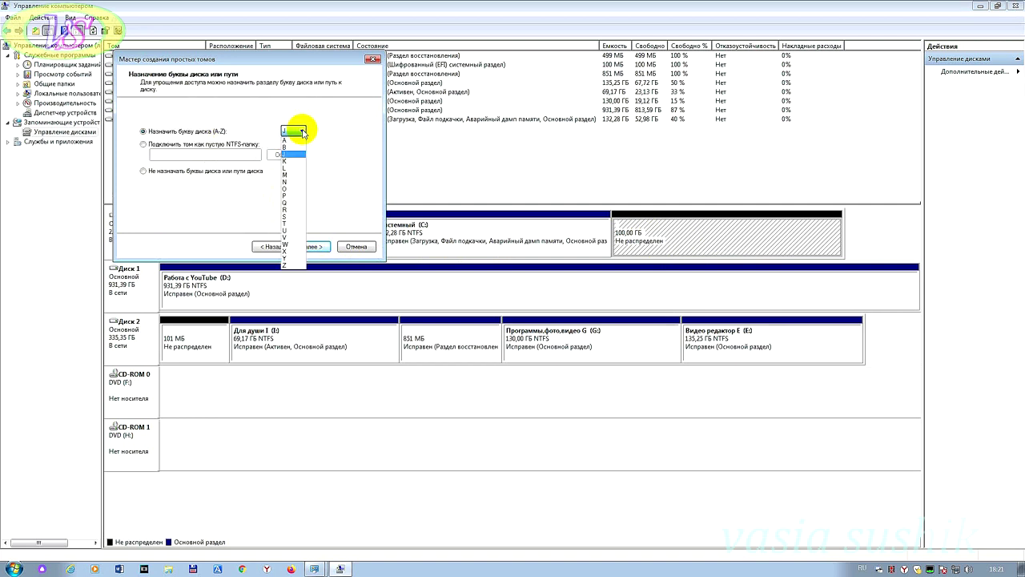
left_click(285, 147)
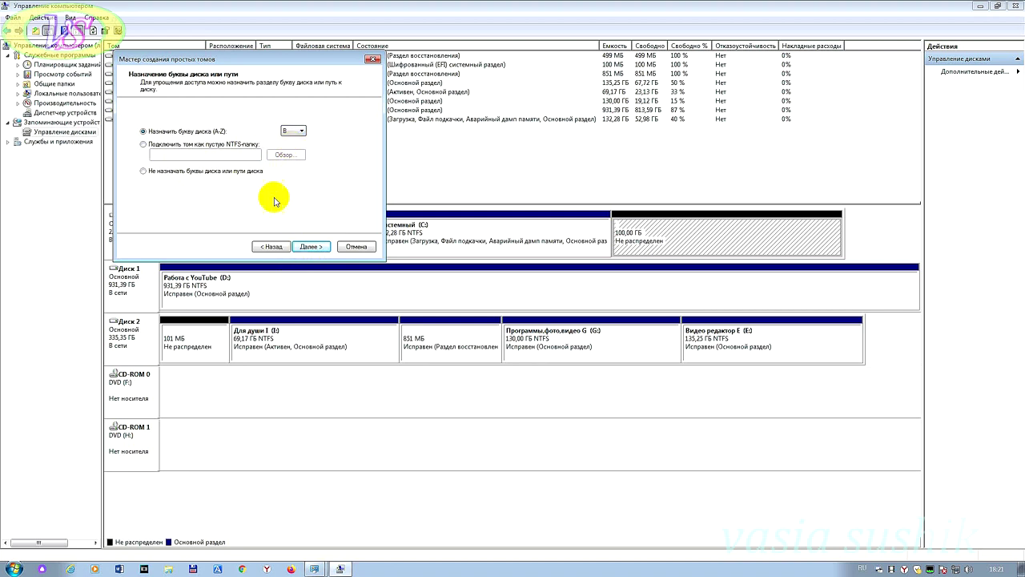
left_click(311, 246)
left_click(311, 246)
left_click(312, 249)
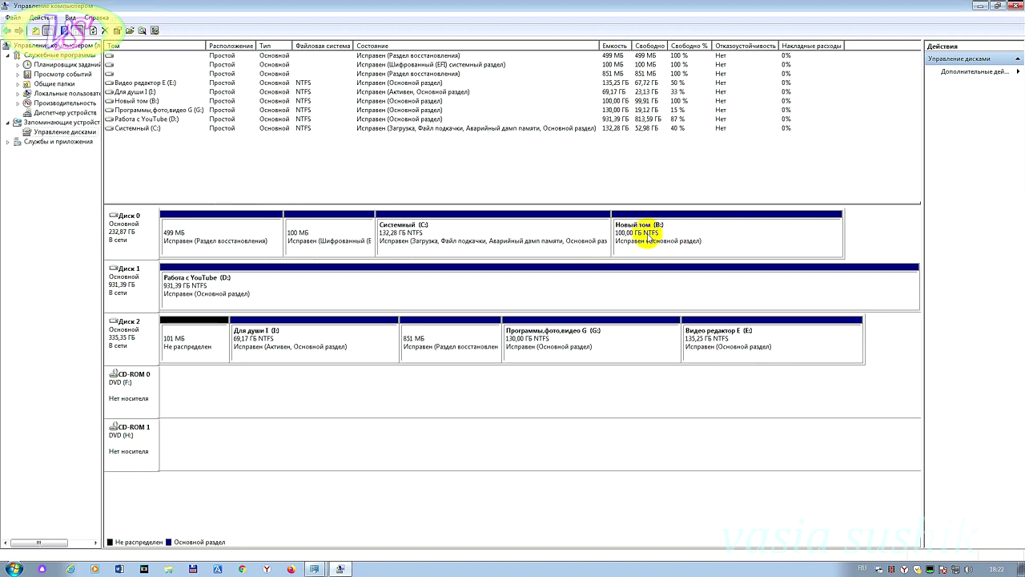
Step: Rename the new B: volume to "windows 10" in Windows Explorer's Computer view and close the Explorer window
left_click(641, 230)
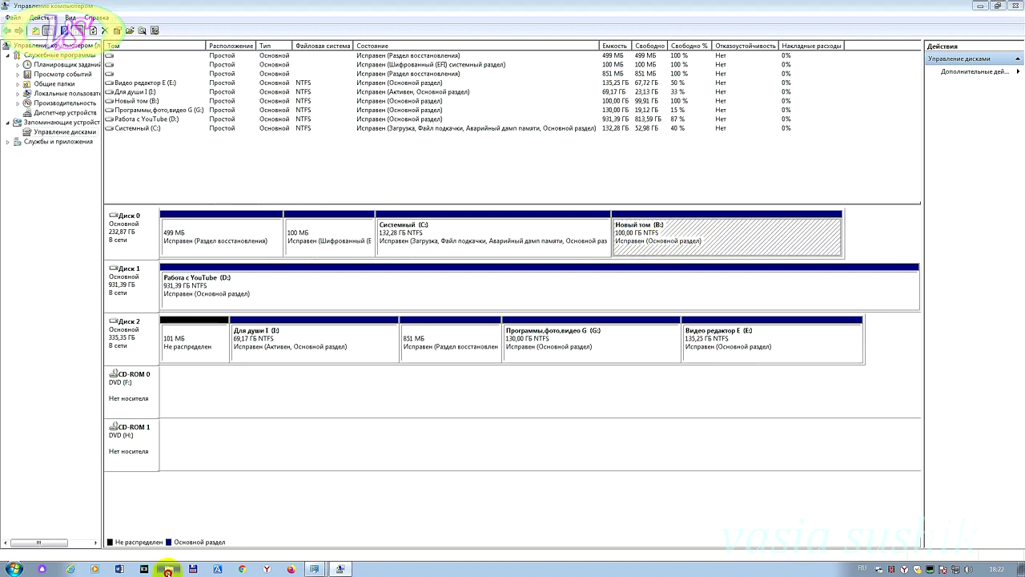
left_click(168, 570)
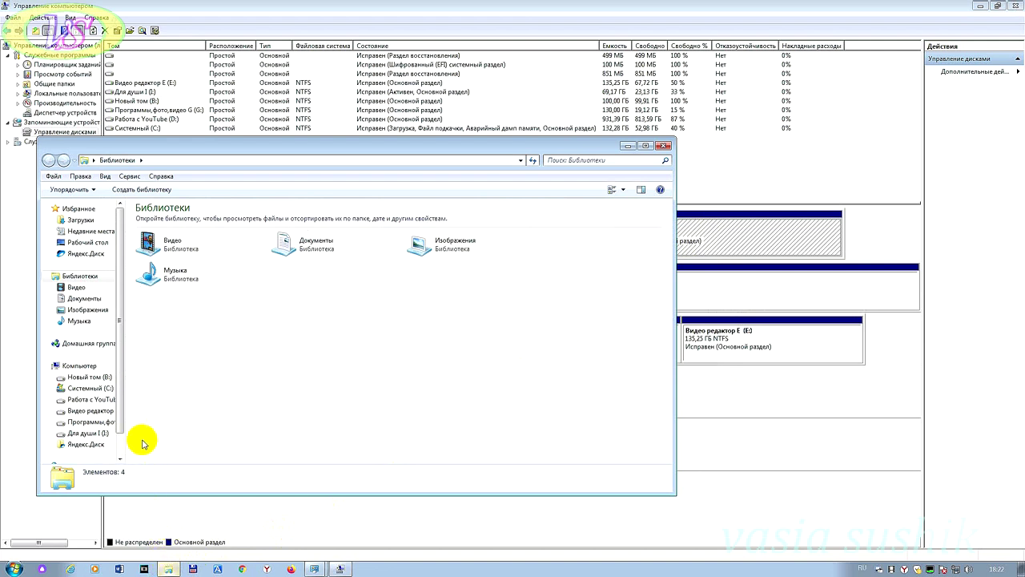
left_click(79, 365)
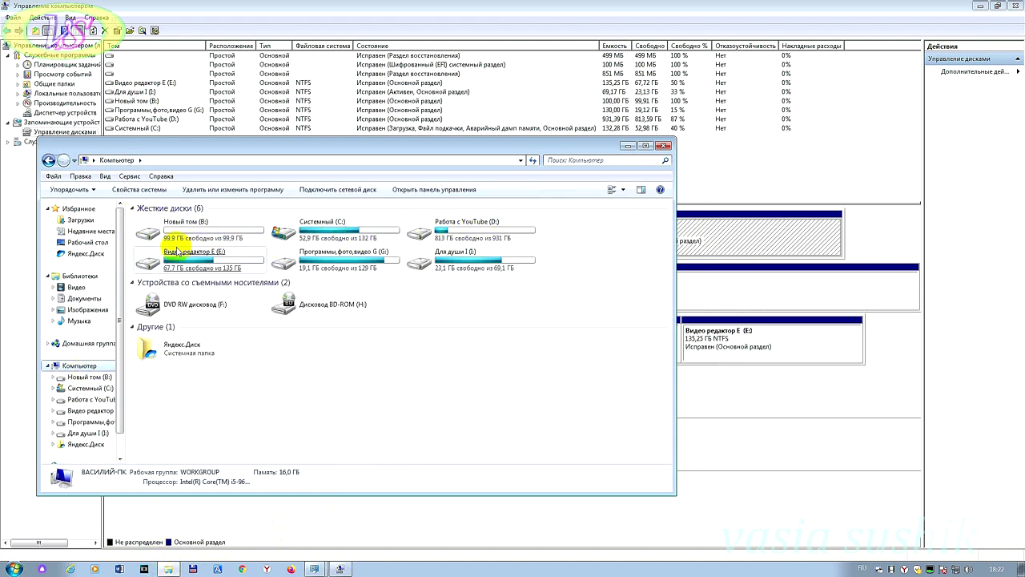
left_click(200, 238)
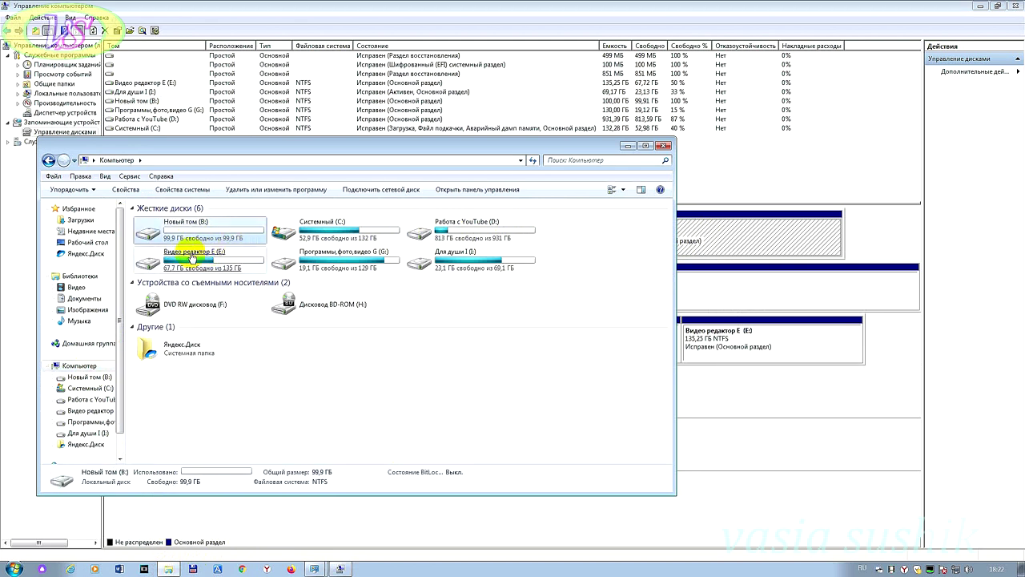
right_click(213, 234)
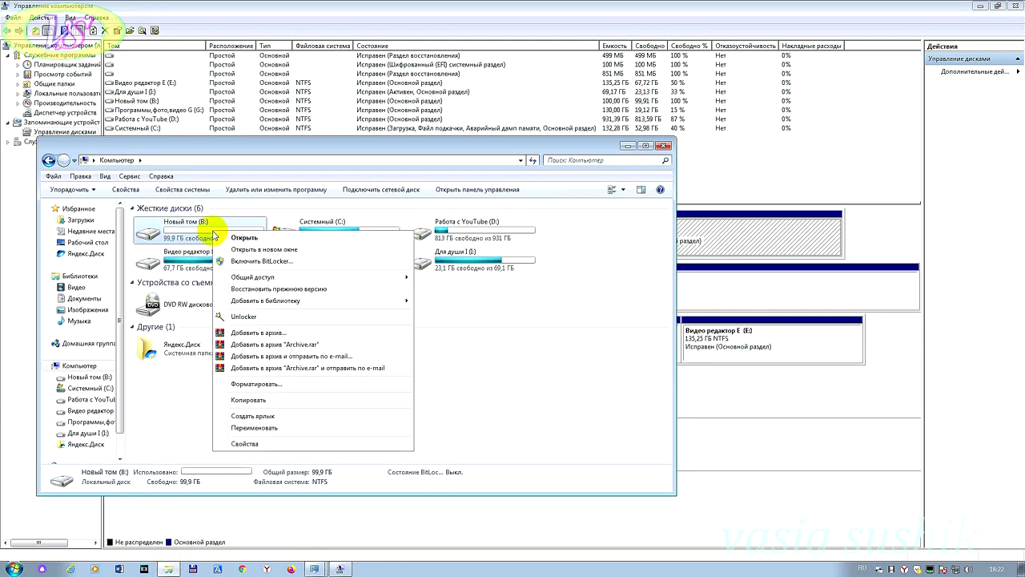
left_click(259, 427)
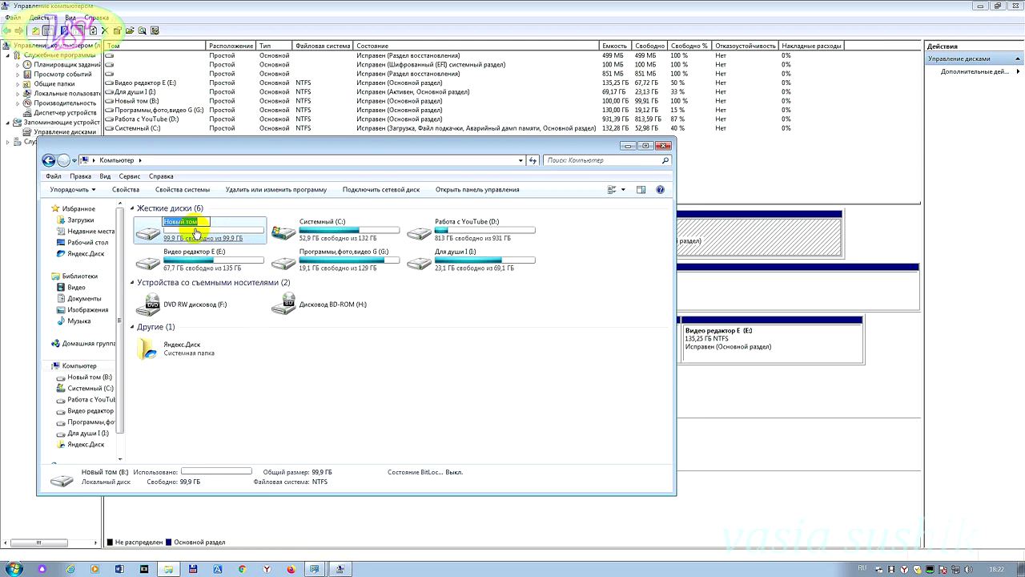
key("alt+shift")
type("windows 10")
key("Return")
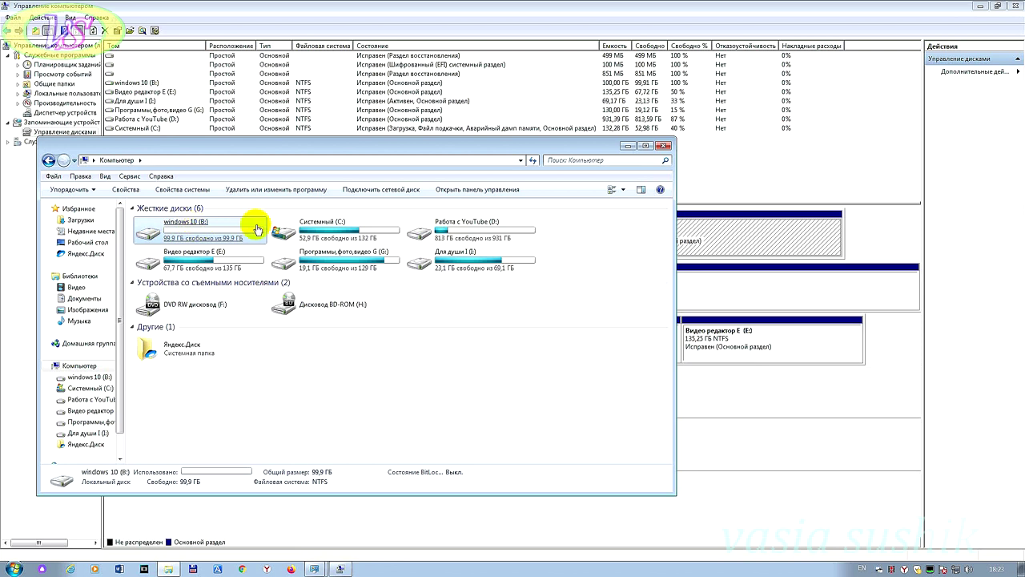
left_click(334, 232)
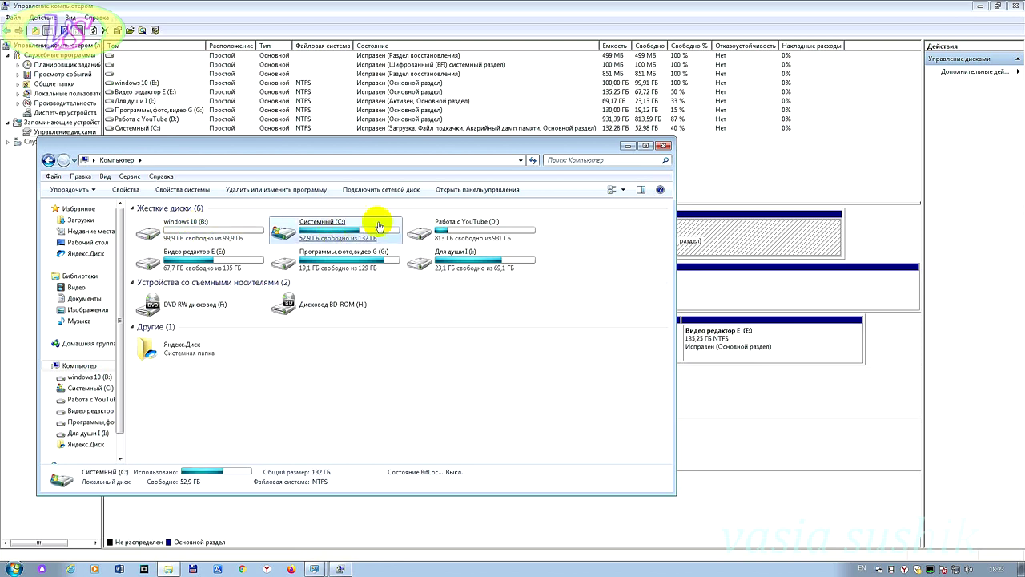
left_click(664, 145)
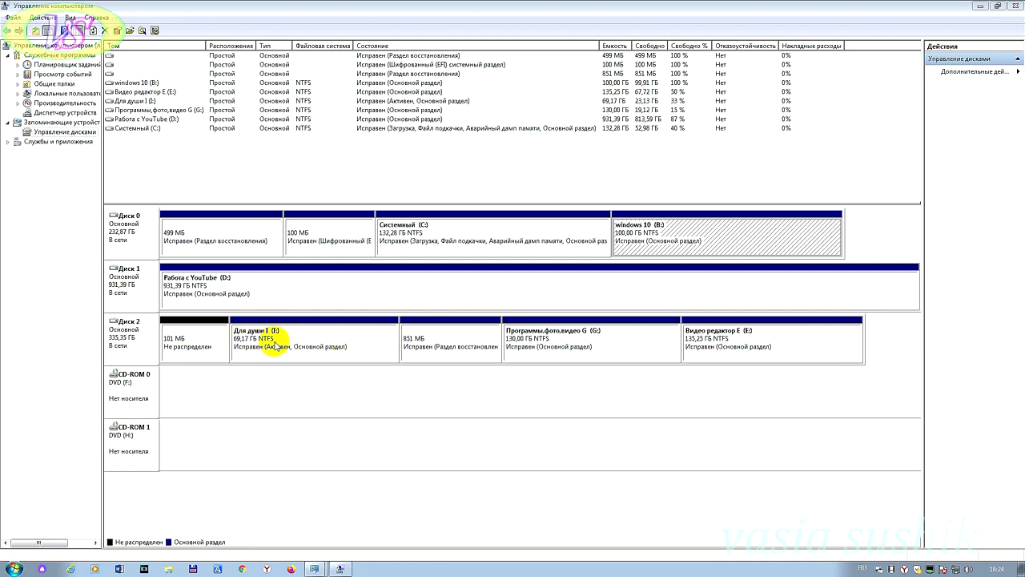
Step: Delete the volume "Для души I" (I:) from Disk 2, accepting the loss of its data
right_click(181, 346)
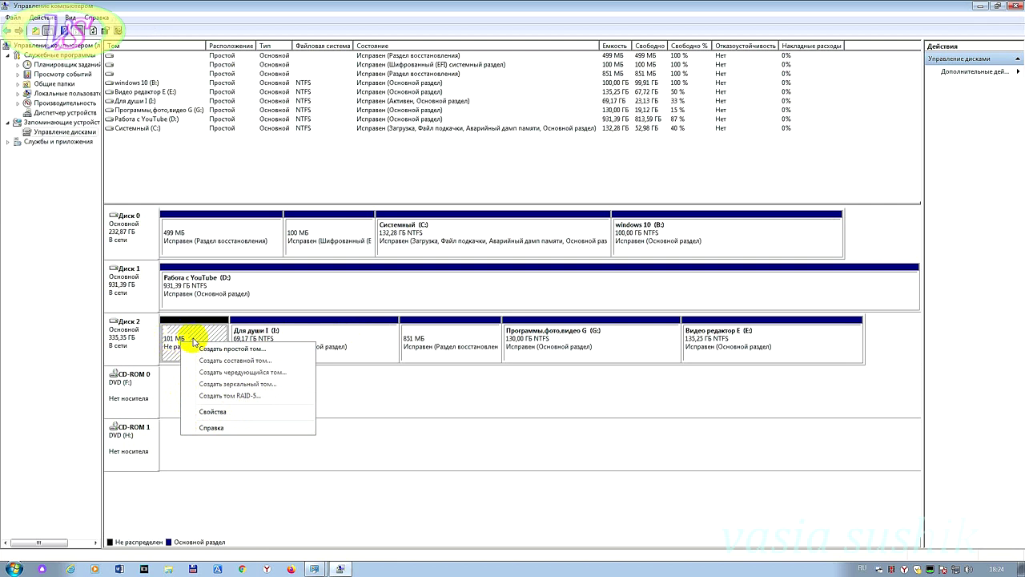
left_click(338, 345)
right_click(326, 341)
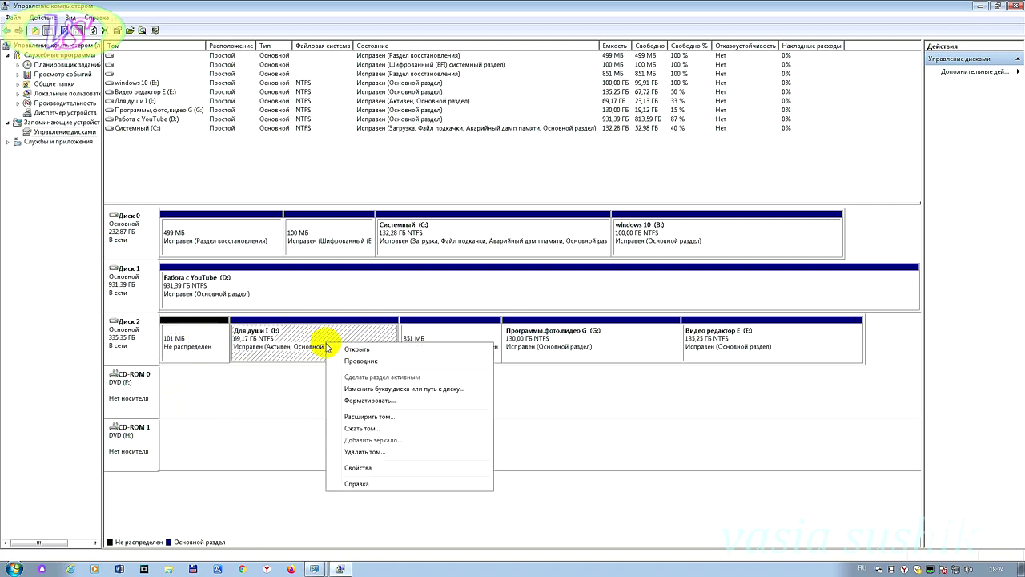
left_click(363, 453)
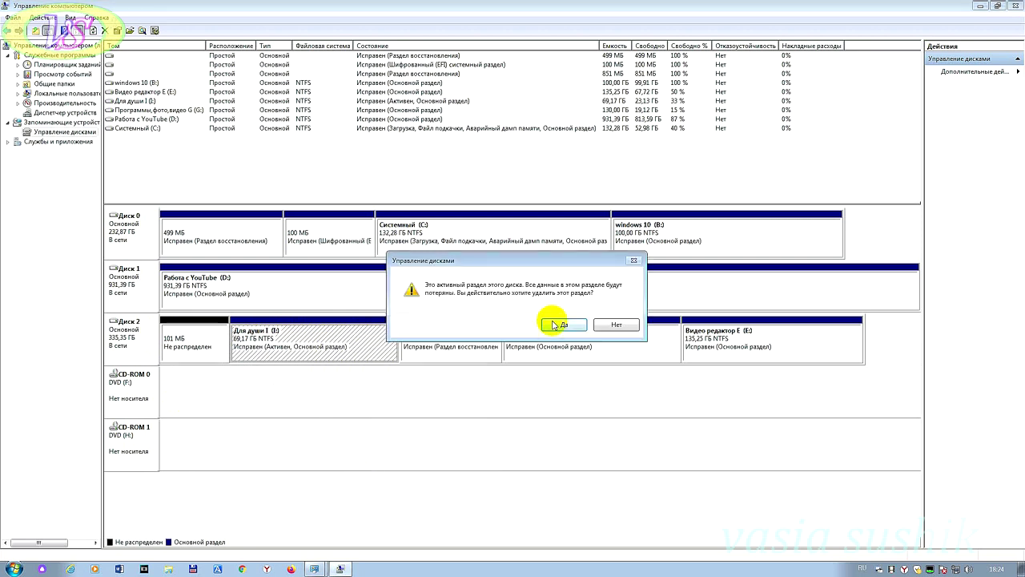
left_click(560, 324)
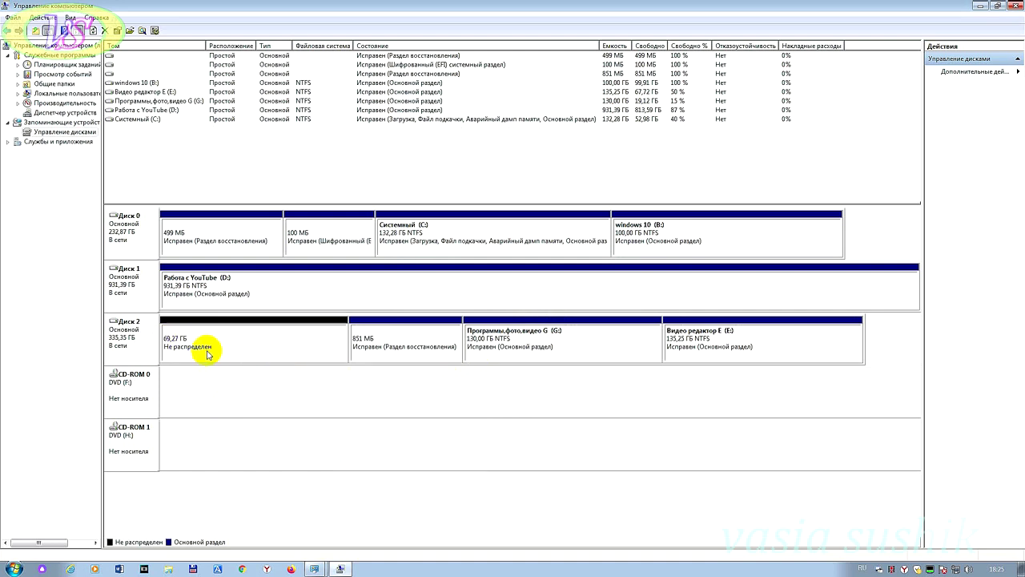
Step: Create a simple volume from the unallocated space on Disk 2 with drive letter I, quick-formatted as NTFS with the default cluster size
right_click(269, 342)
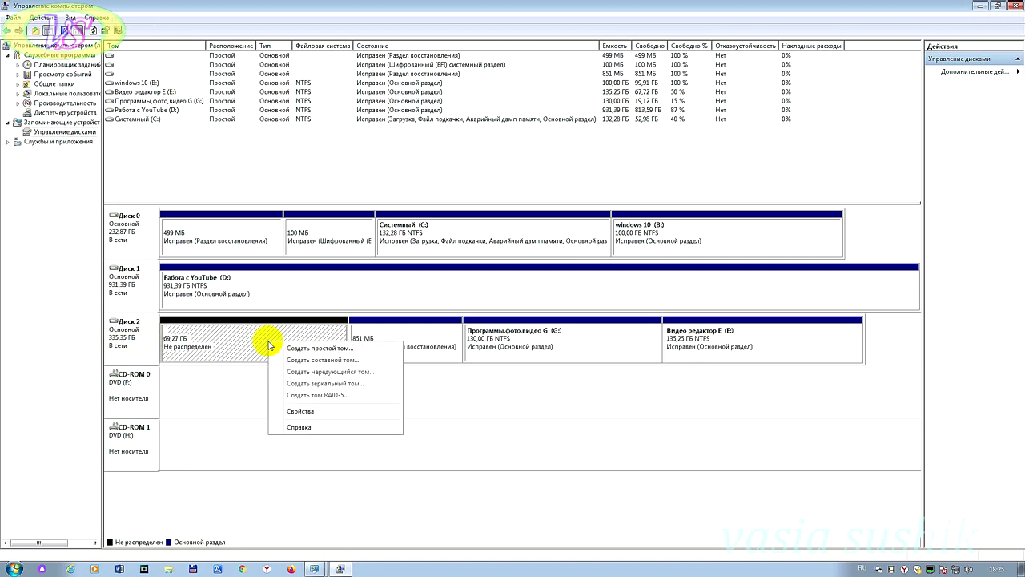
left_click(326, 349)
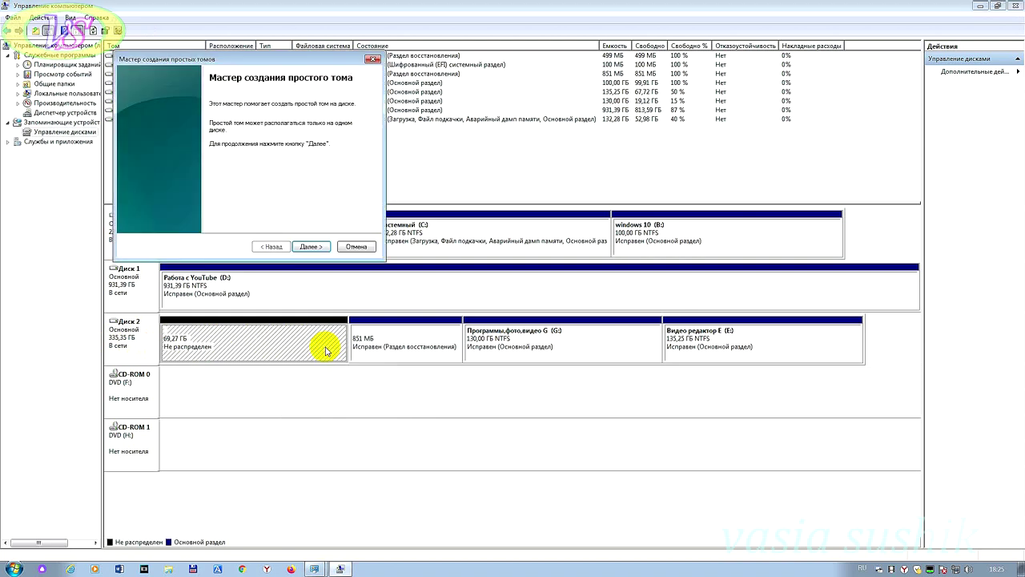
left_click(308, 246)
left_click(311, 248)
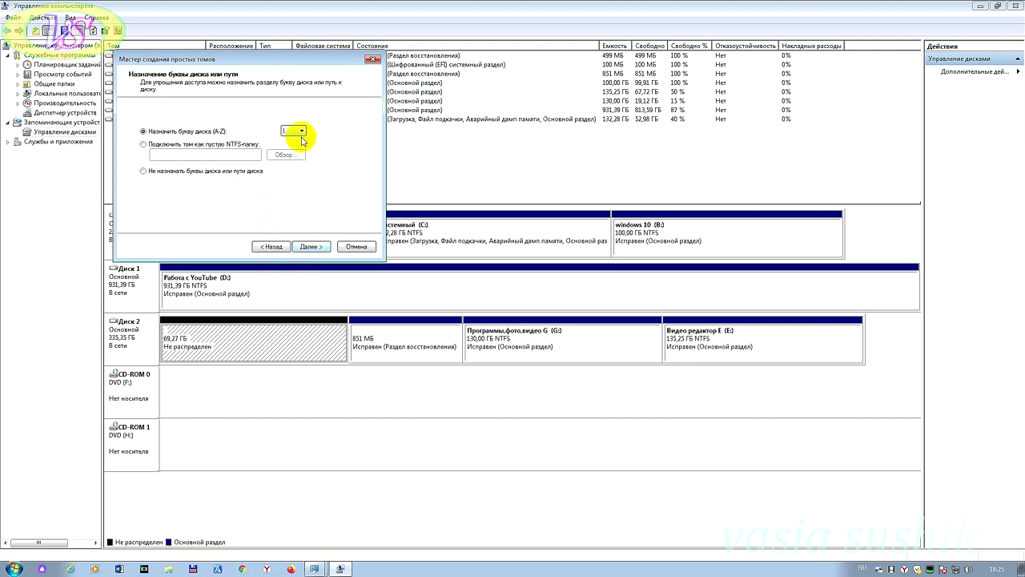
left_click(310, 247)
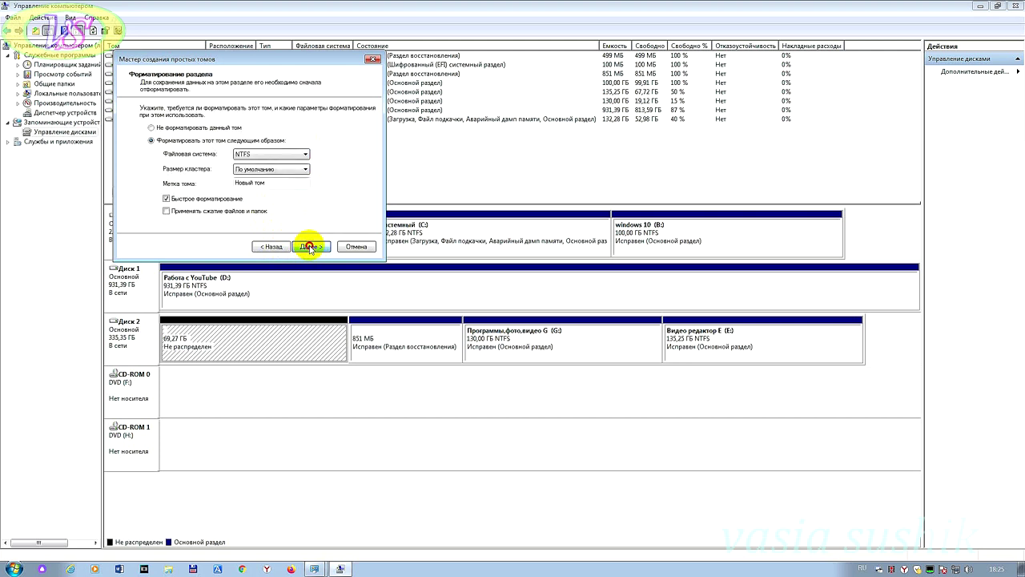
left_click(310, 247)
left_click(310, 246)
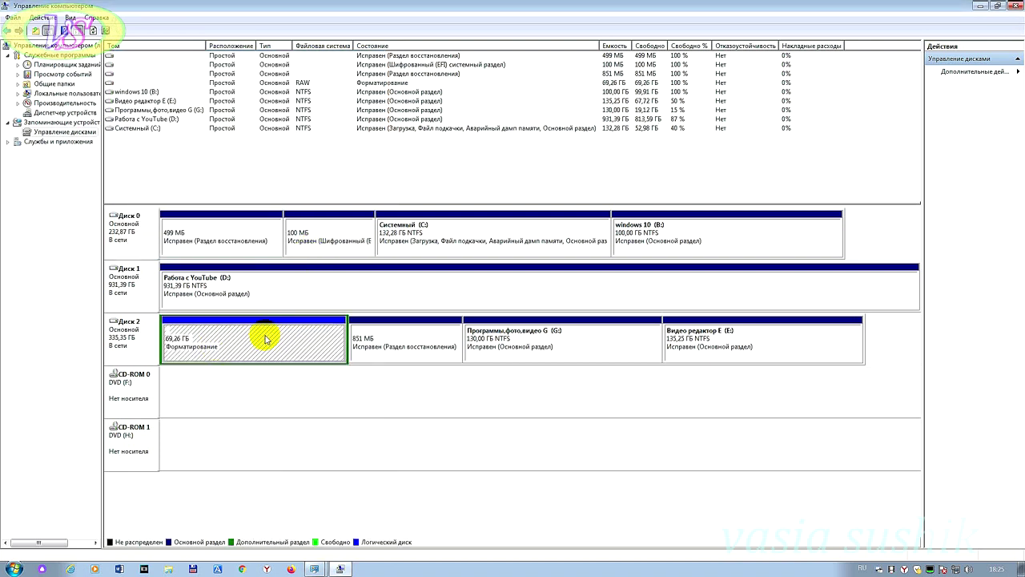